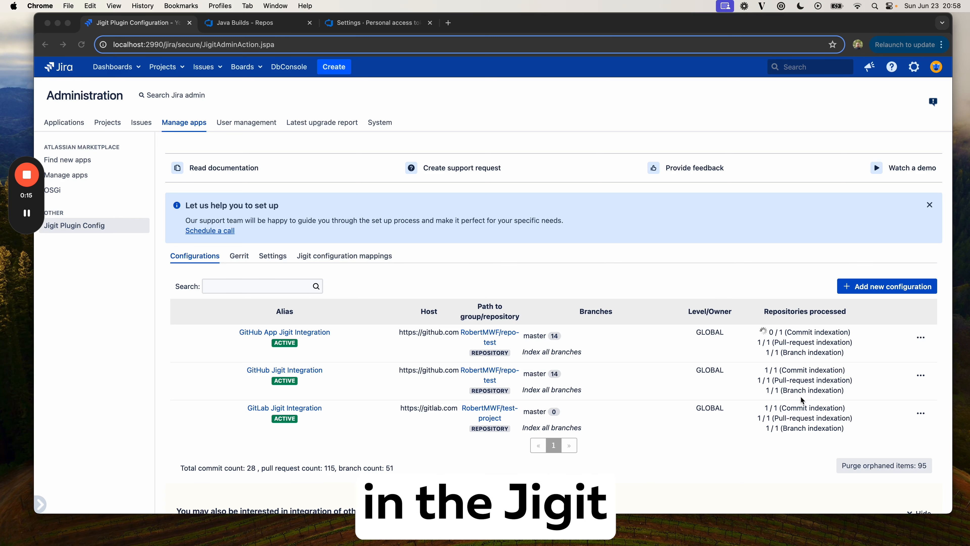
- Start a new Jigit configuration with Azure DevOps as the Git system to connect with
click(882, 283)
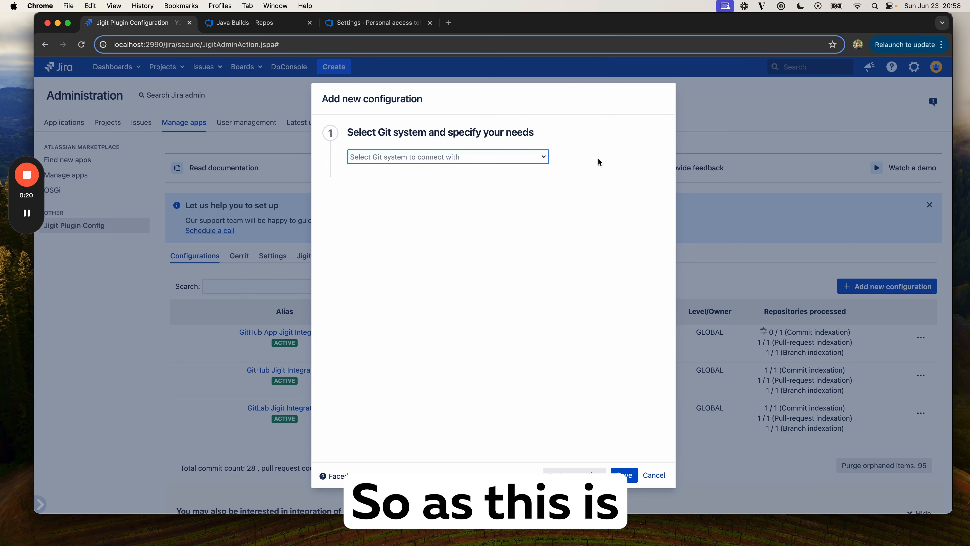
click(543, 158)
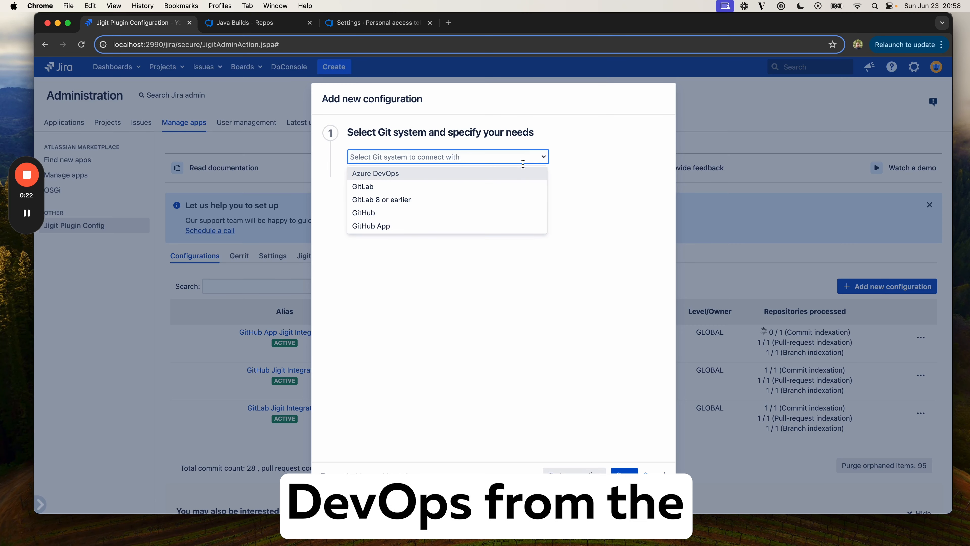
click(505, 175)
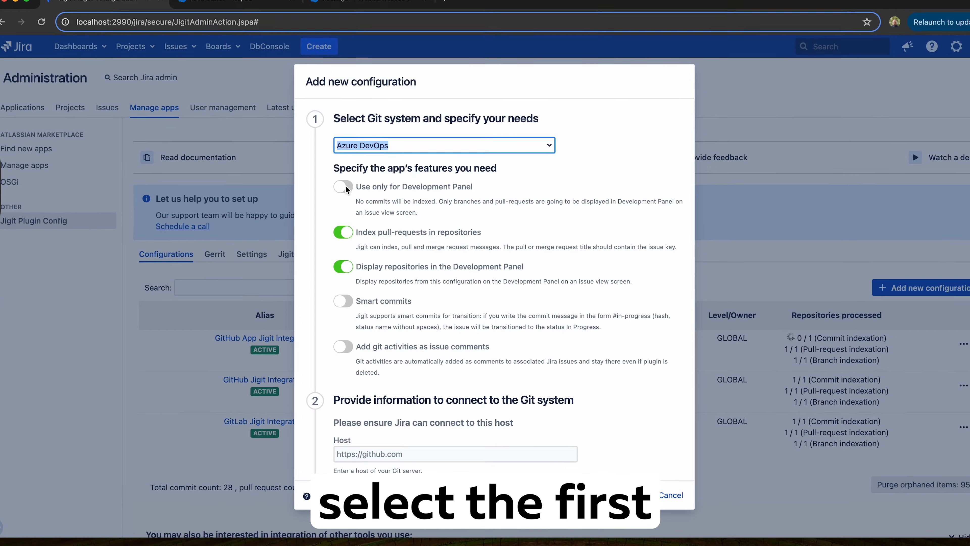
- Try the Use only for Development Panel, Smart commits and Add git activities as issue comments options, switching each back off
click(356, 194)
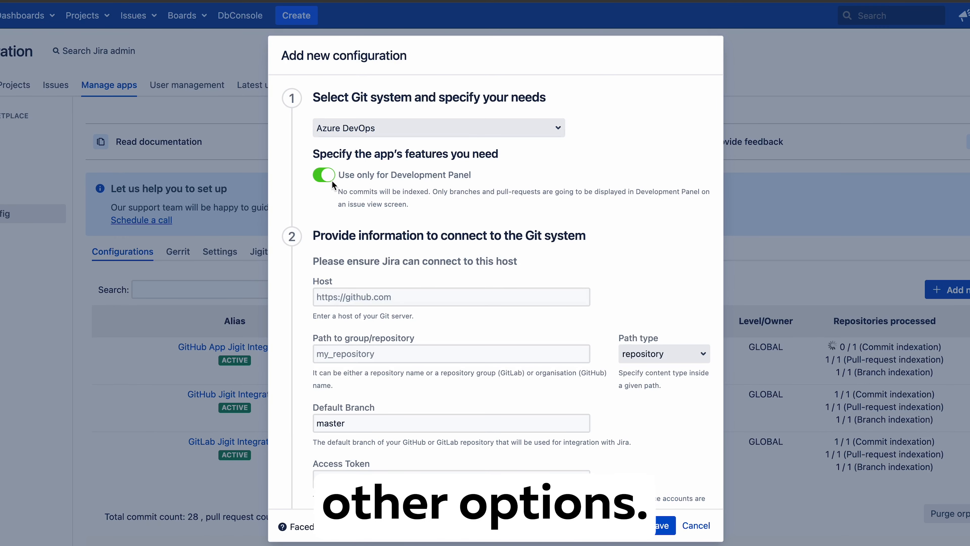
click(323, 176)
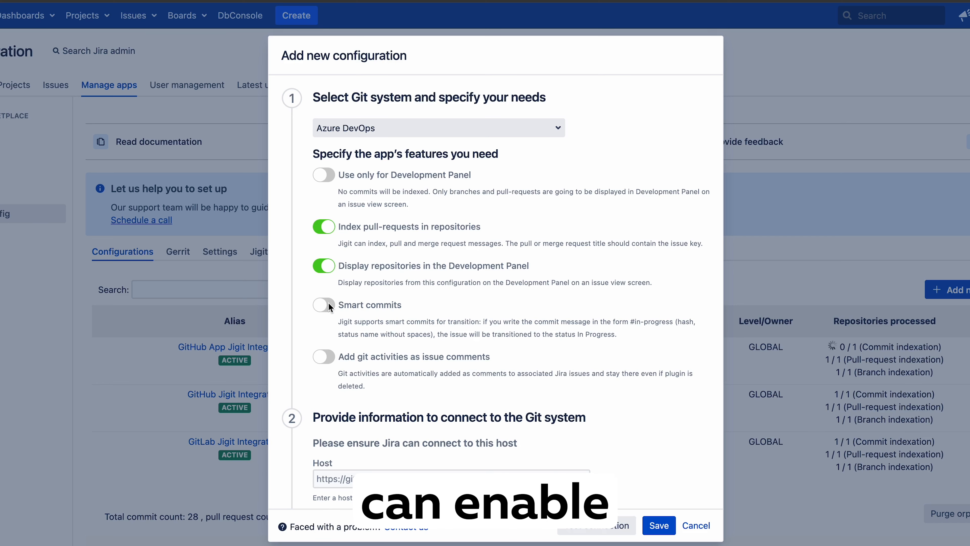
click(323, 308)
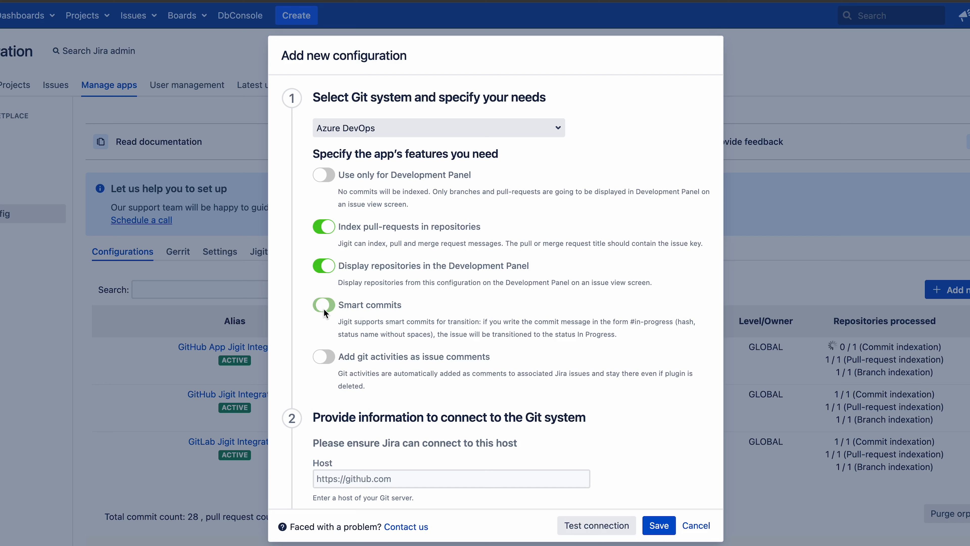
click(323, 308)
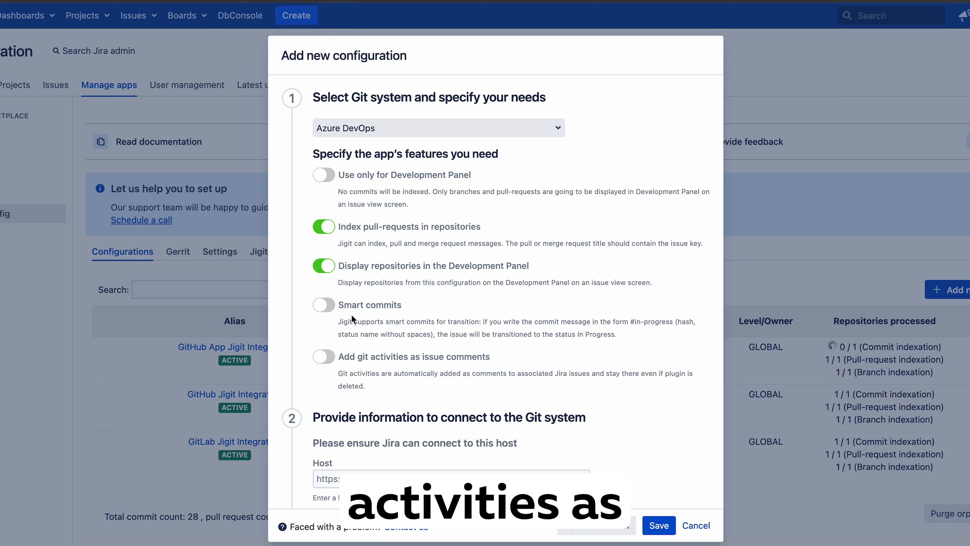
click(324, 361)
click(324, 361)
scroll(583, 283, down, 6)
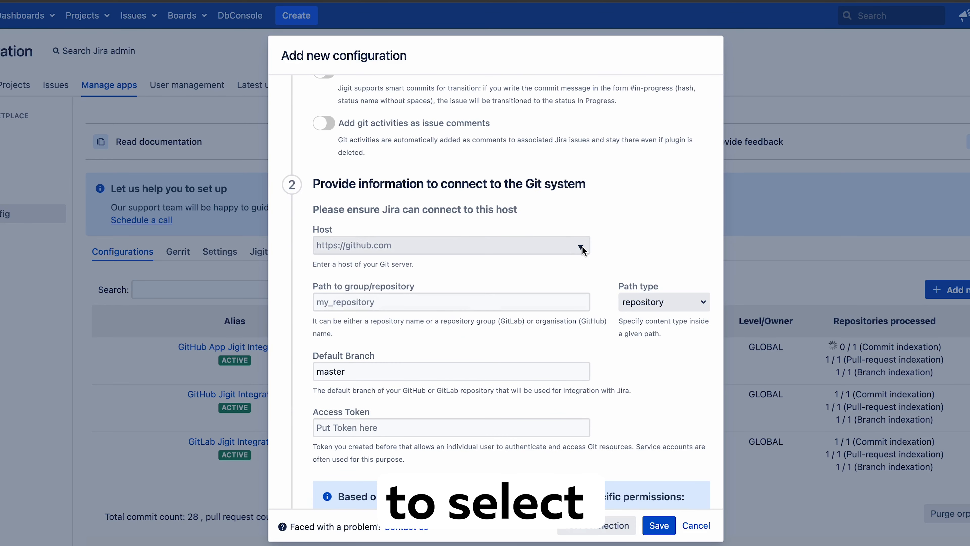
click(580, 248)
click(462, 274)
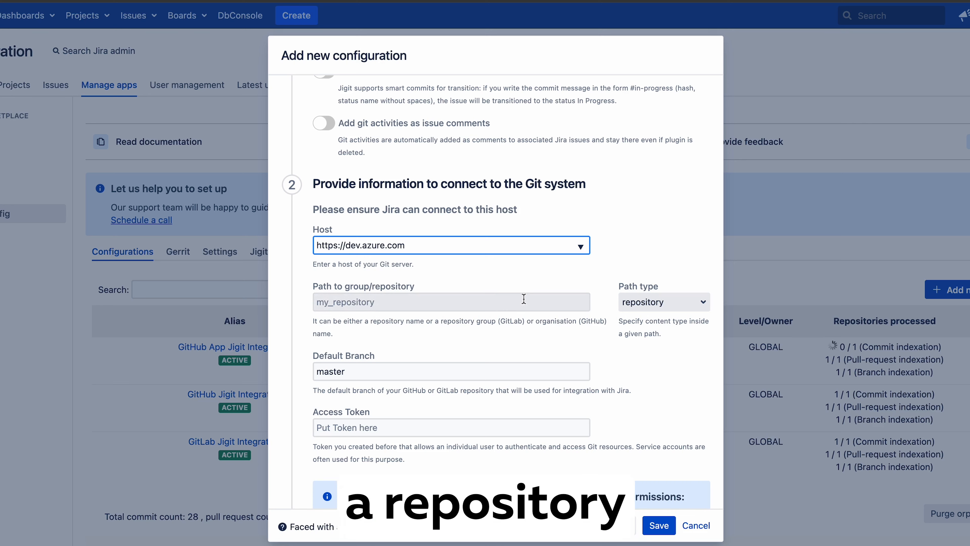
click(662, 305)
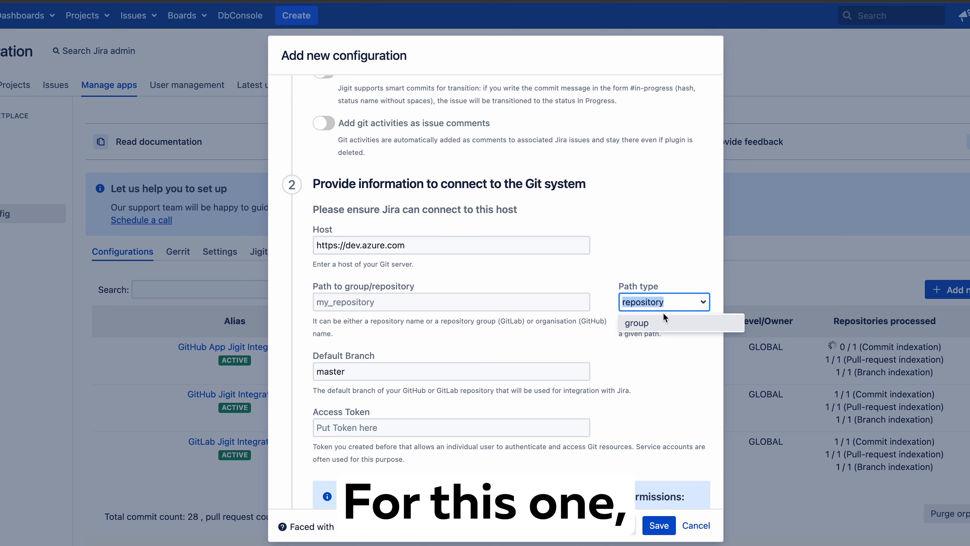
click(656, 325)
click(542, 308)
text(MoveWorkForward)
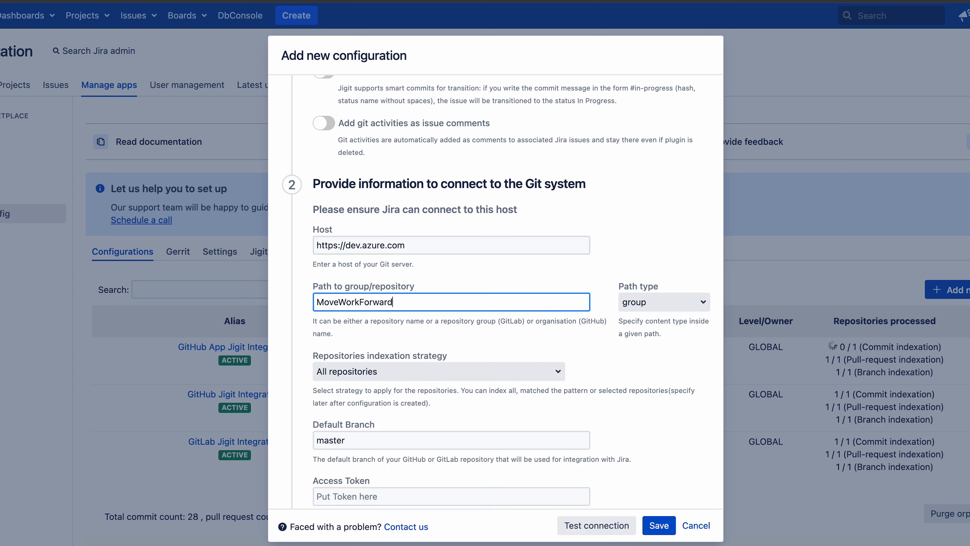
- In Azure DevOps, create a personal access token named ADO Jigit Integration with Code Read & write scope, and copy the token
scroll(646, 349, down, 5)
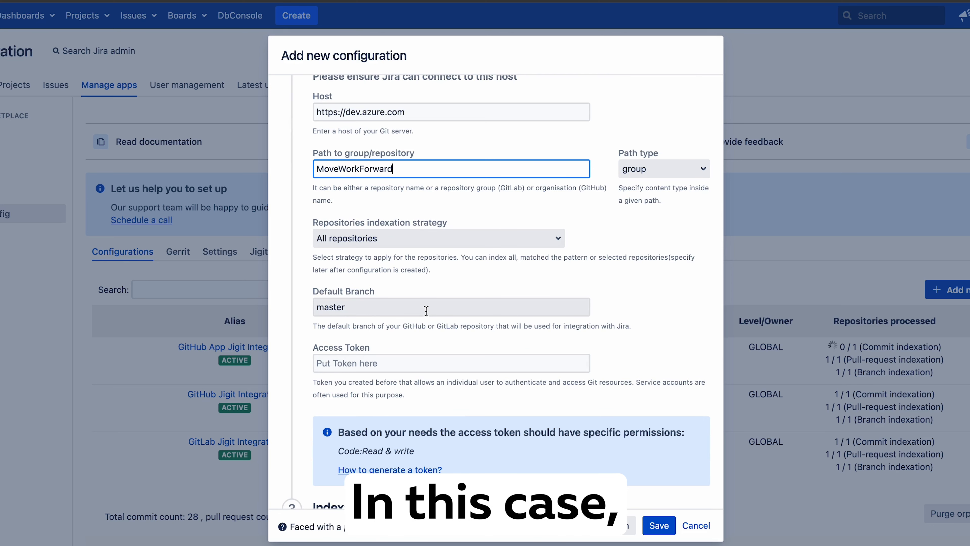
scroll(426, 310, down, 1)
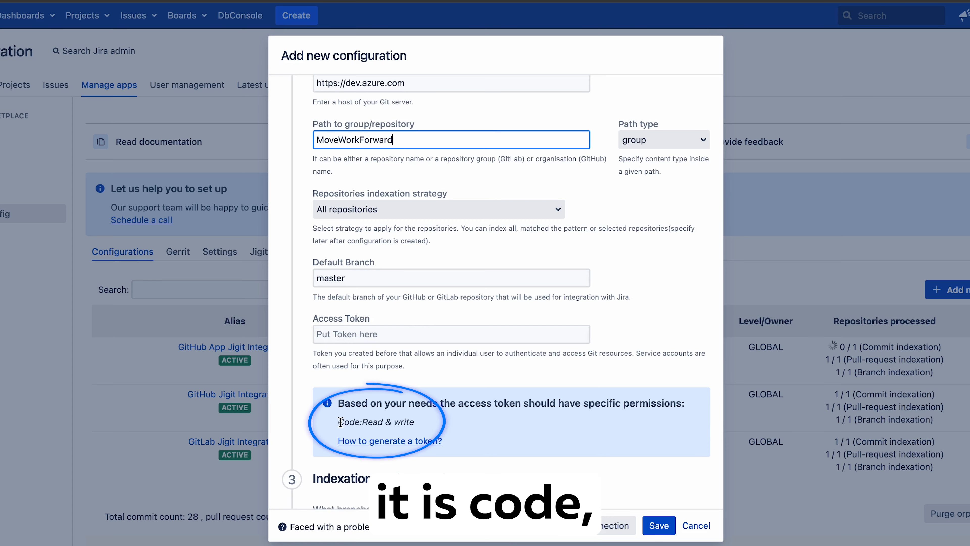
click(371, 27)
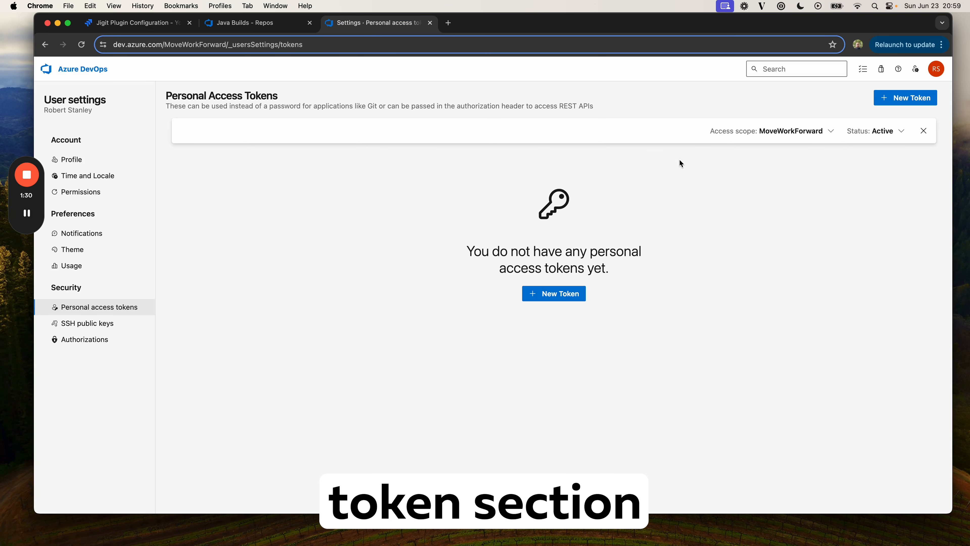
click(557, 295)
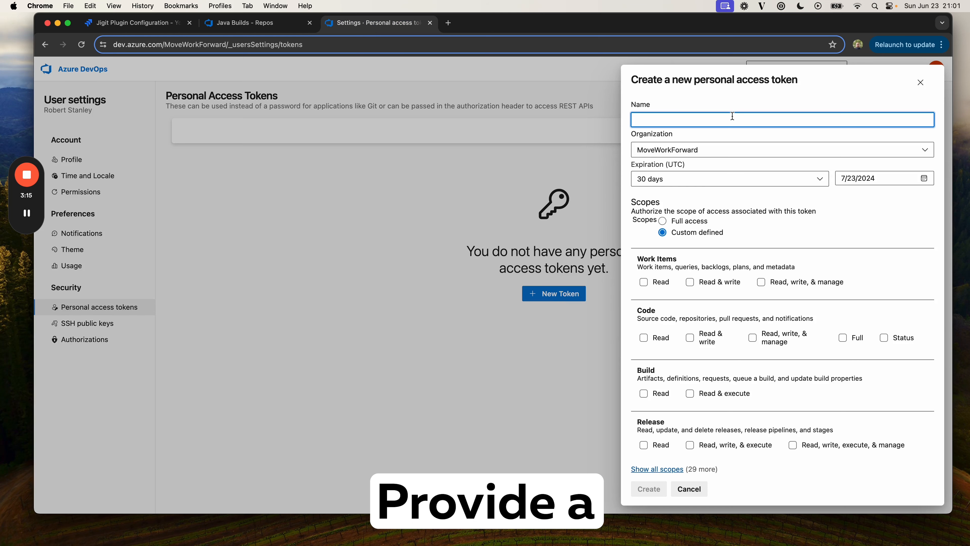
text(ADO Jigit Integration)
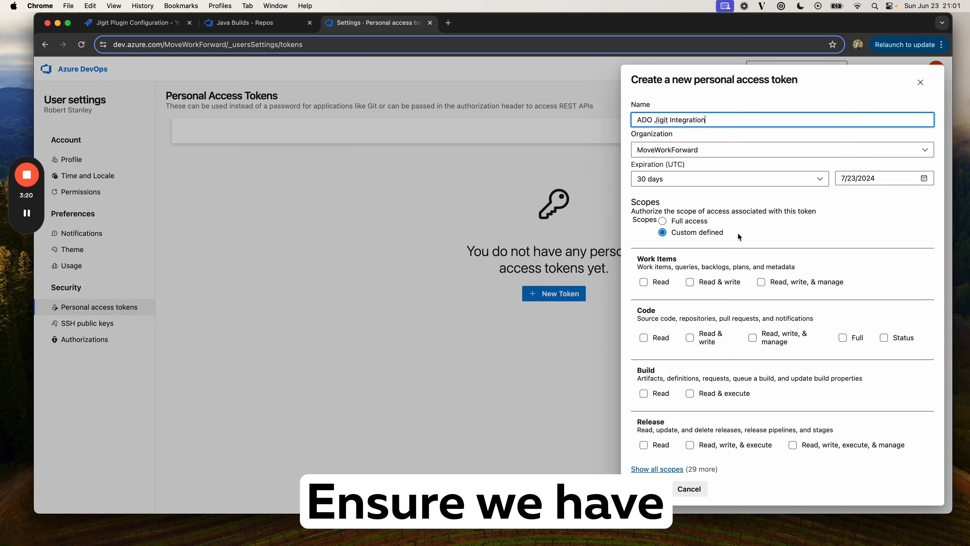
click(690, 338)
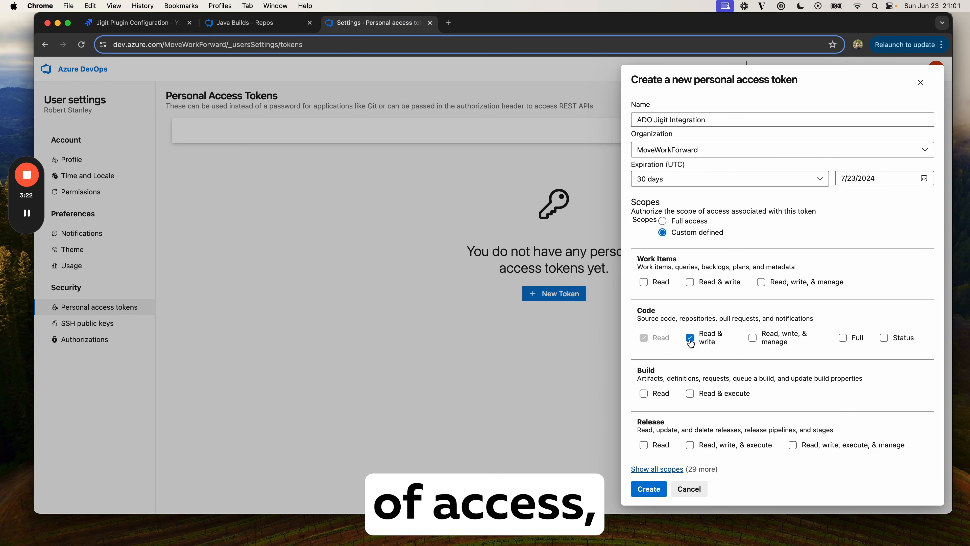
click(649, 489)
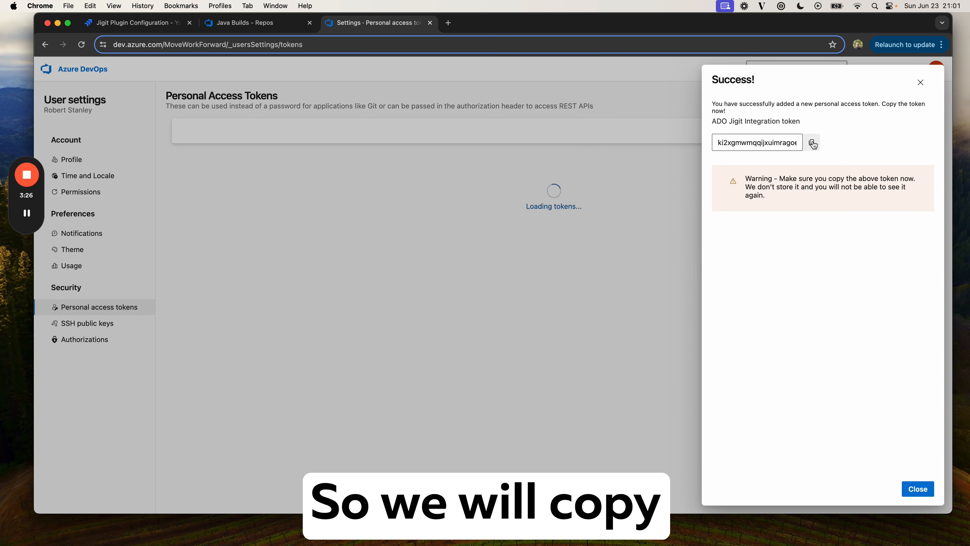
click(812, 144)
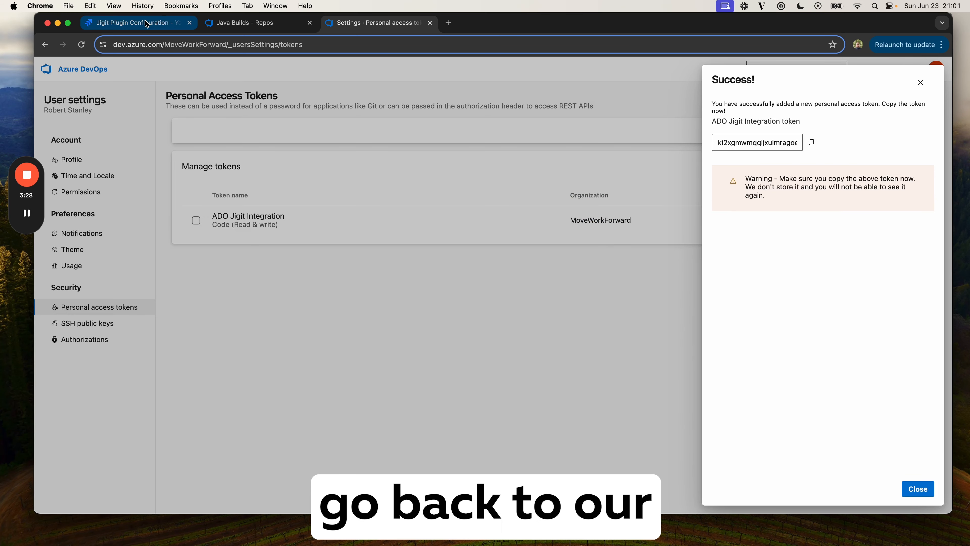
- Back in the Jira configuration, paste the copied access token and choose to index all branches
click(146, 24)
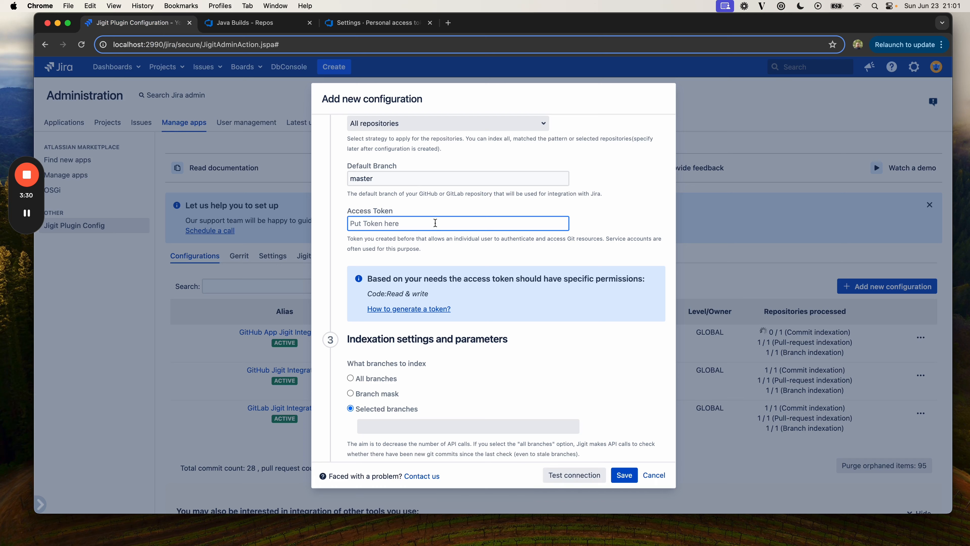
key(super+v)
scroll(500, 253, down, 3)
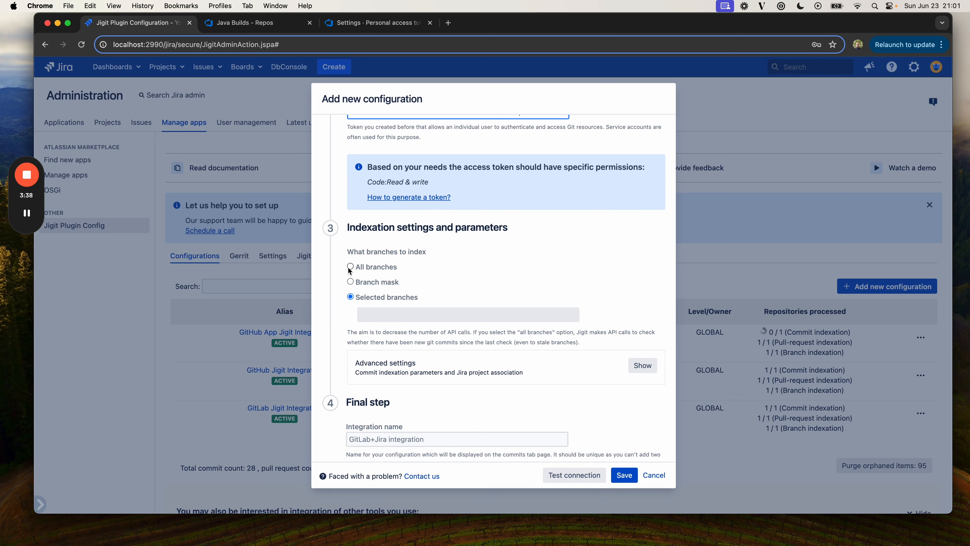
click(367, 266)
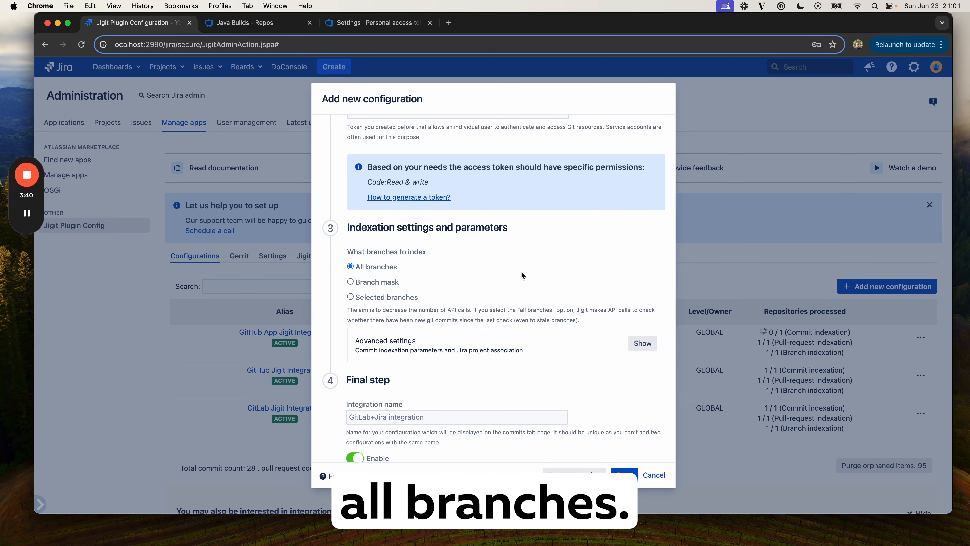
- Expand the advanced settings, view the associable Jira projects without choosing one, and switch Override indexation settings on and back off
scroll(522, 275, down, 2)
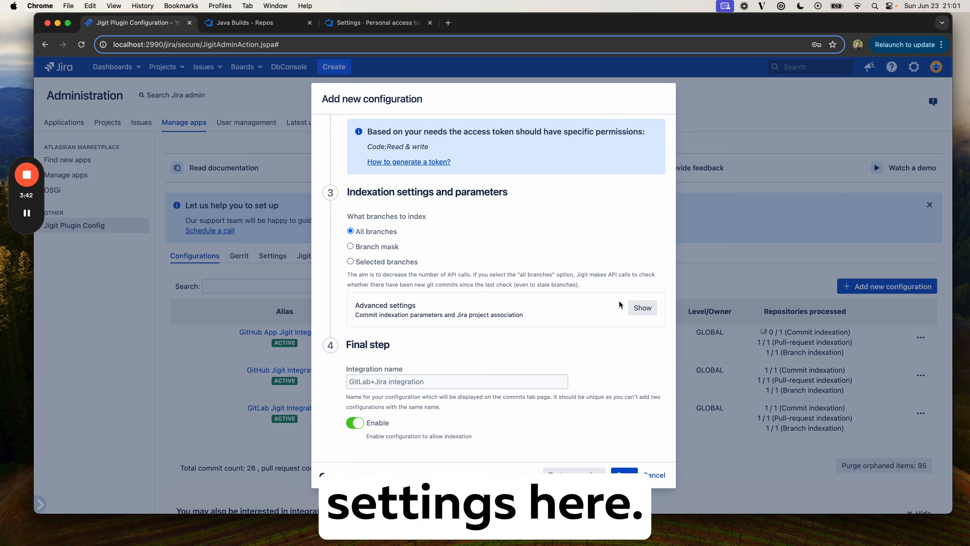
click(643, 308)
scroll(634, 315, down, 5)
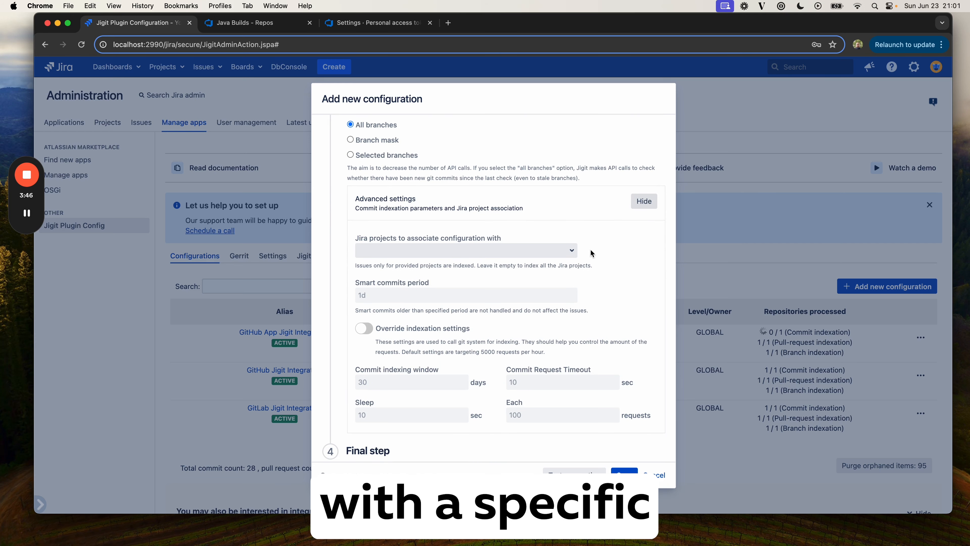
click(574, 259)
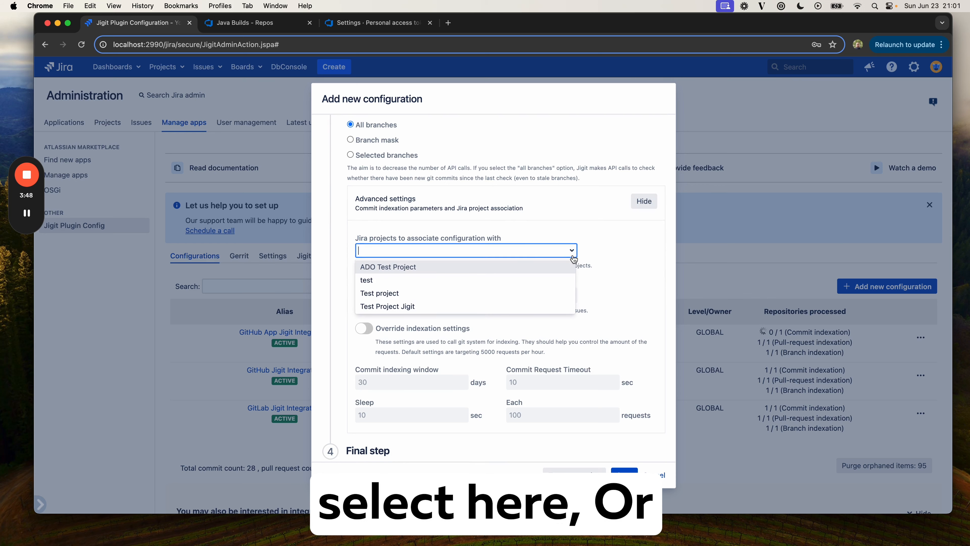
click(602, 256)
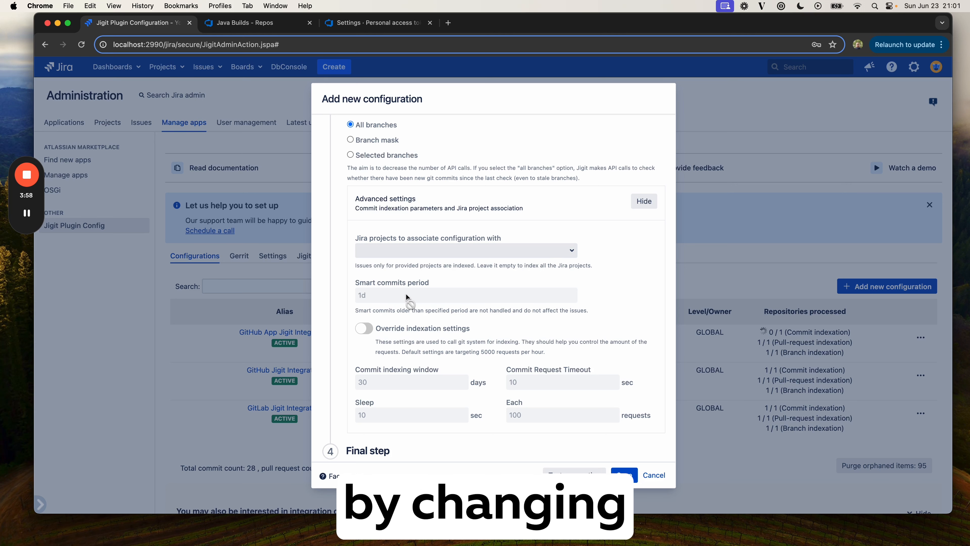
scroll(480, 304, down, 3)
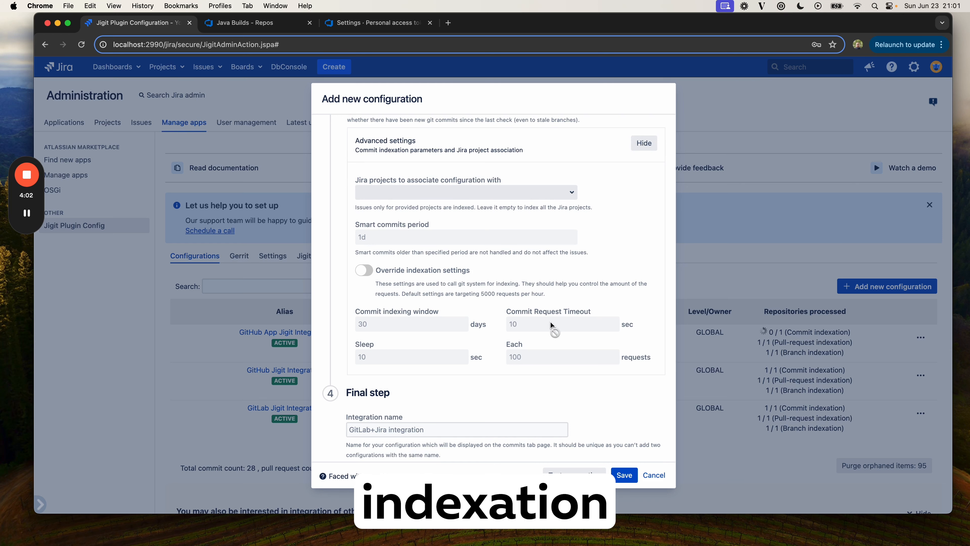
click(366, 270)
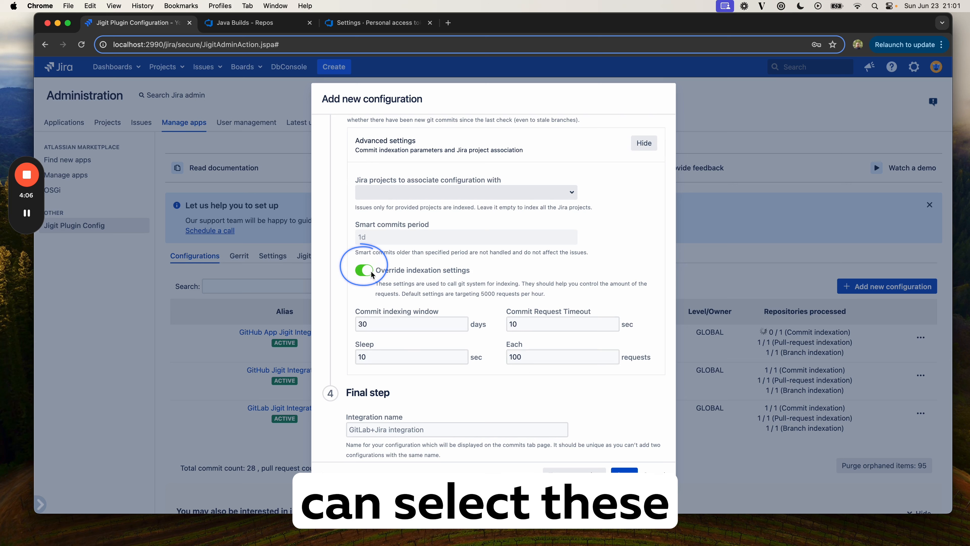
click(376, 273)
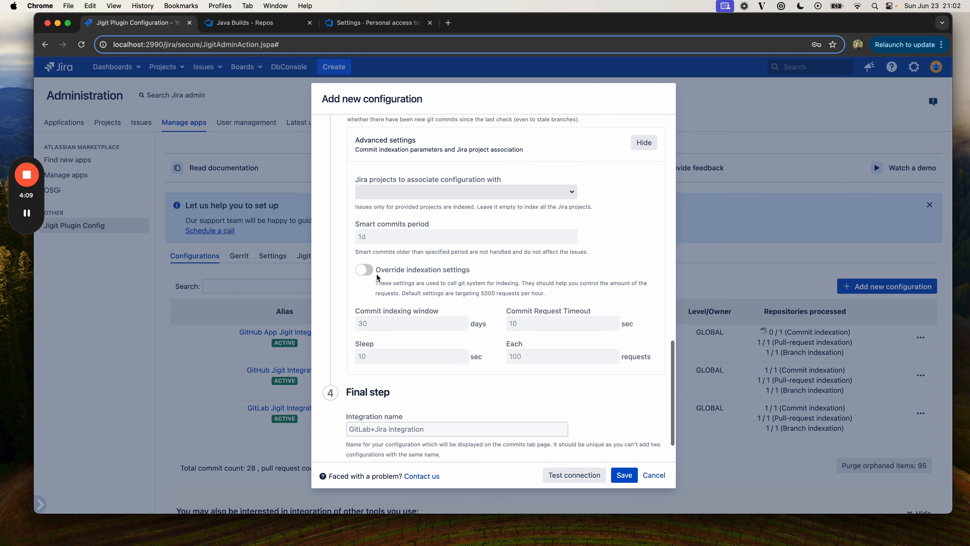
- Name the integration ADO Jigit Integration in the final step of the configuration
scroll(376, 273, down, 2)
click(425, 383)
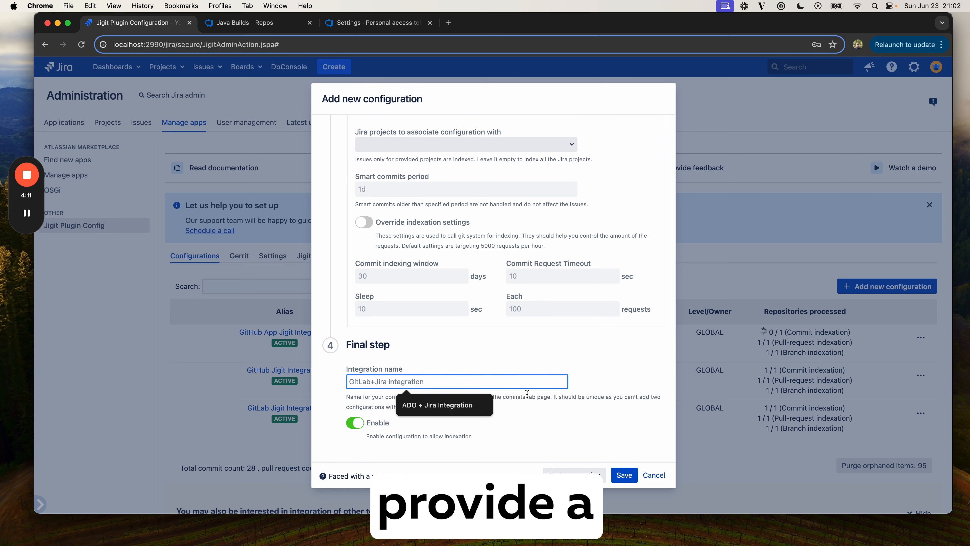
text(ADO Jigit Integration)
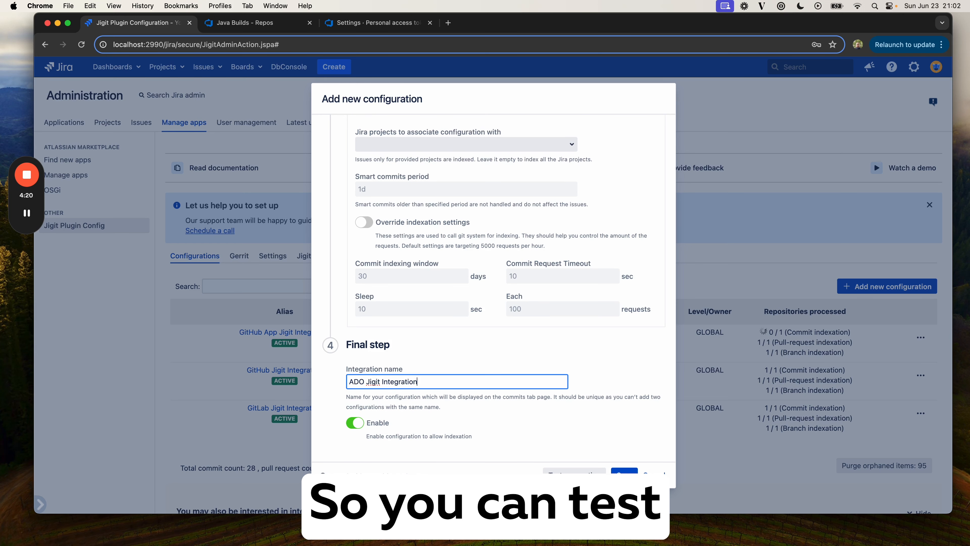
- Test the connection to Azure DevOps and save the new configuration
click(574, 474)
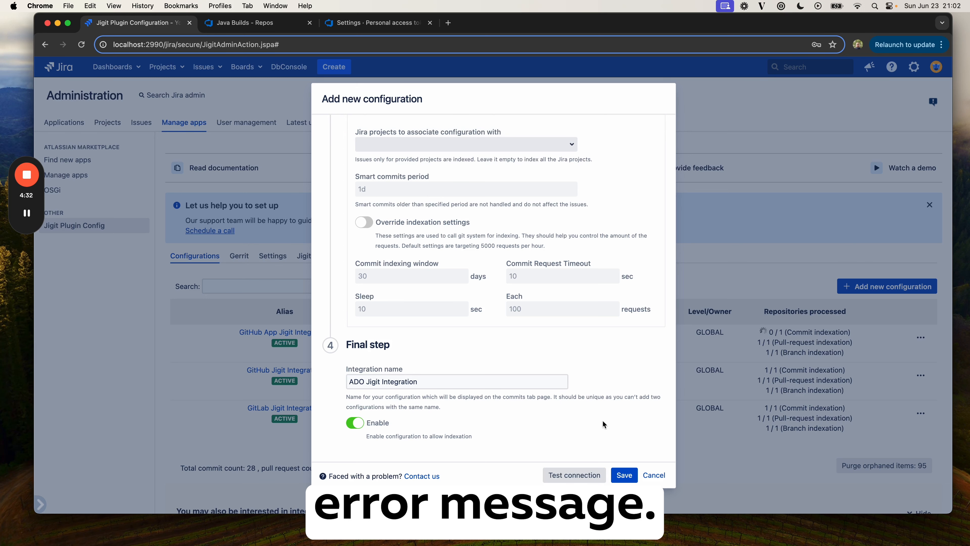
click(623, 477)
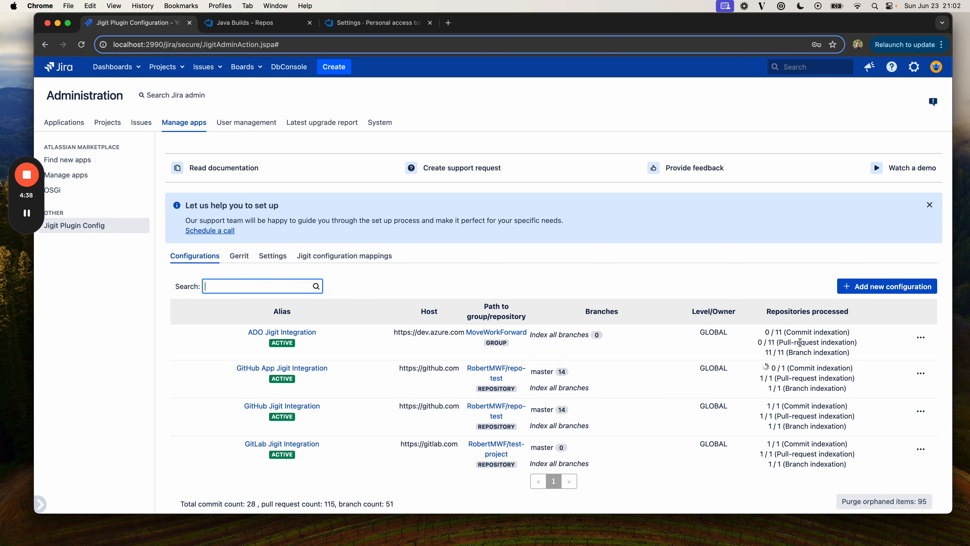
- Edit the ADO Jigit Integration configuration, try the Use only for Development Panel and Change Token options, and save it with both switched off
click(921, 338)
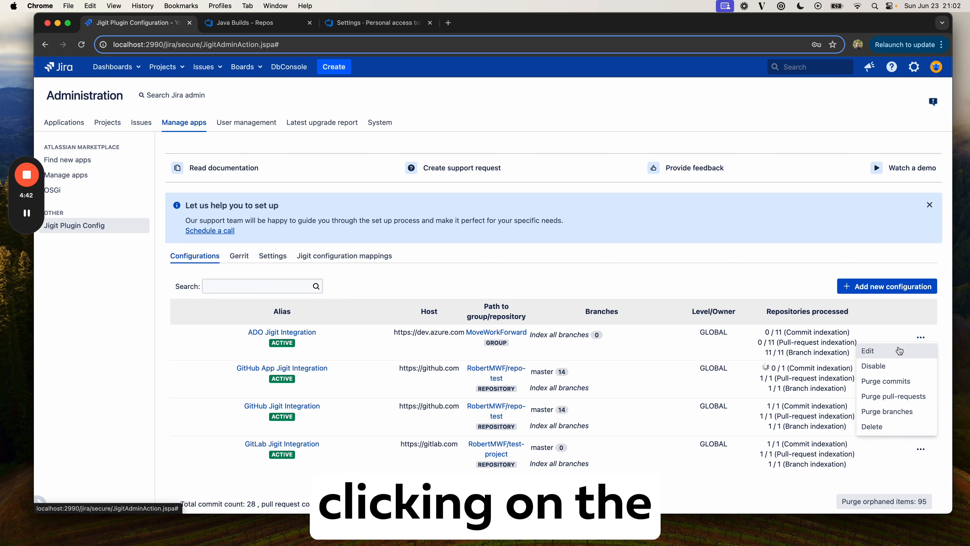
click(869, 351)
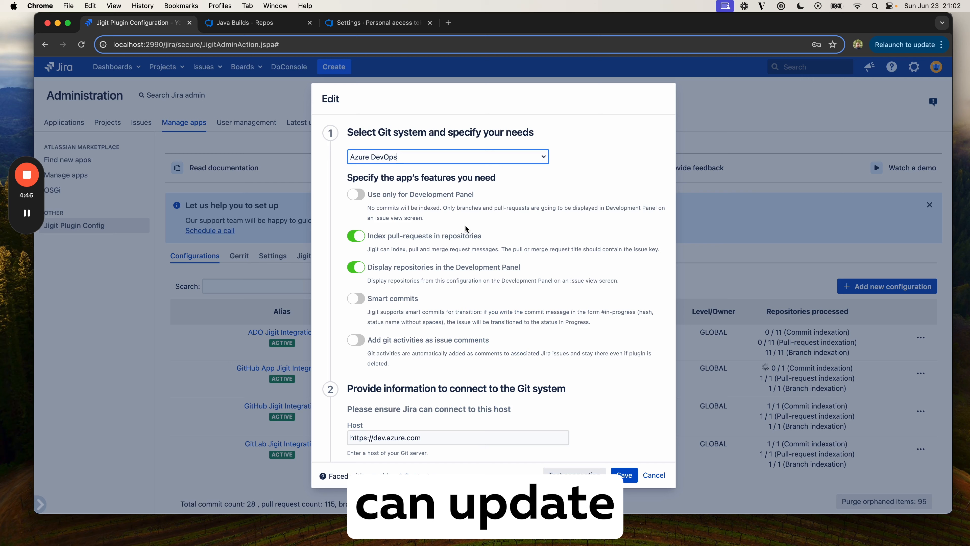
click(355, 194)
click(355, 194)
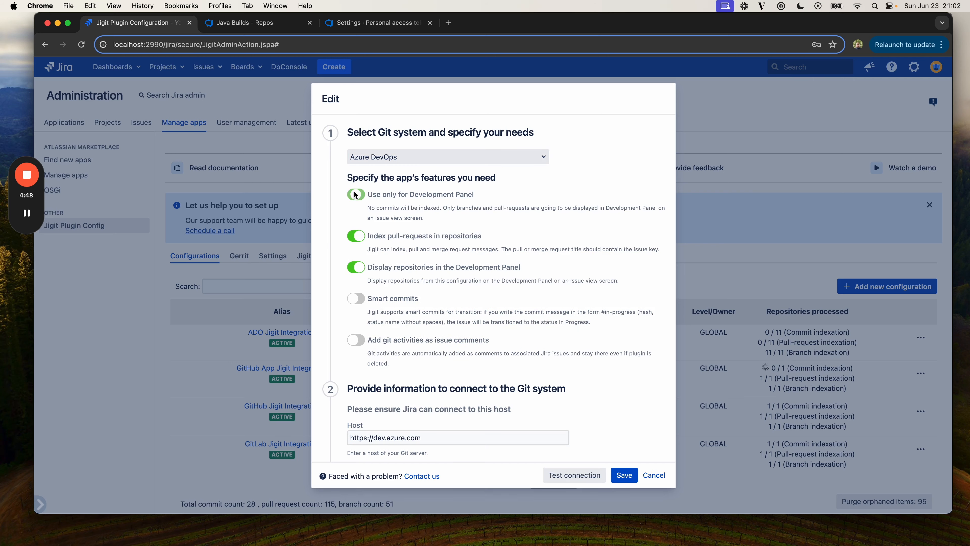
scroll(389, 266, down, 8)
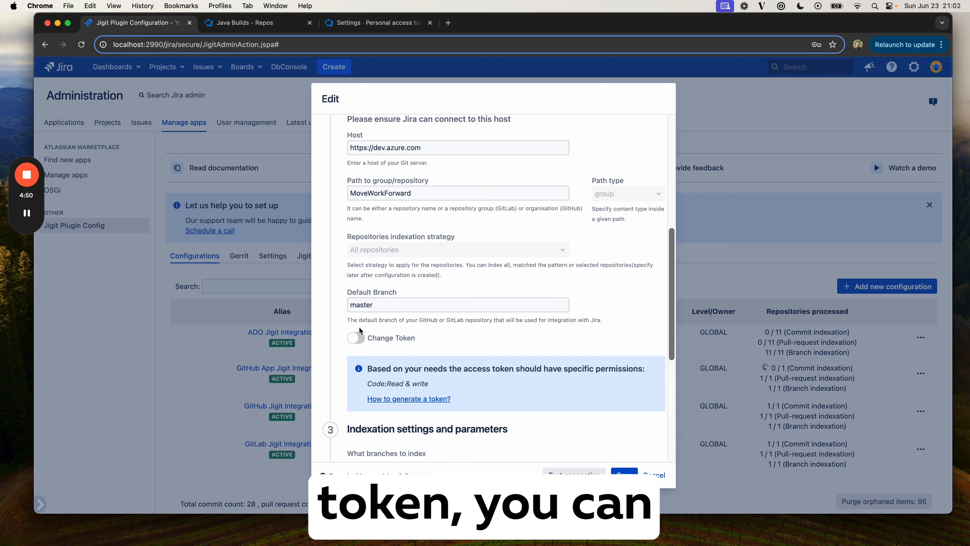
click(356, 338)
click(356, 338)
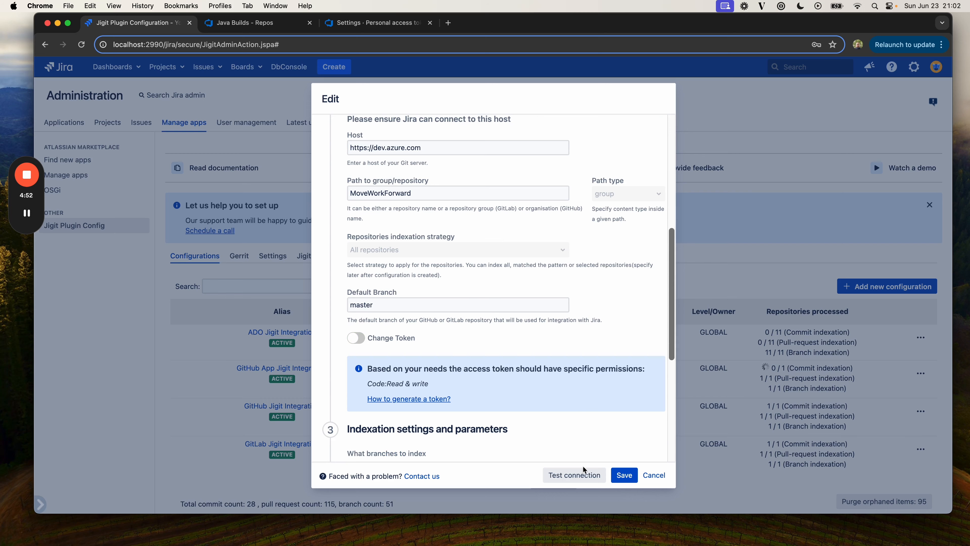
click(630, 475)
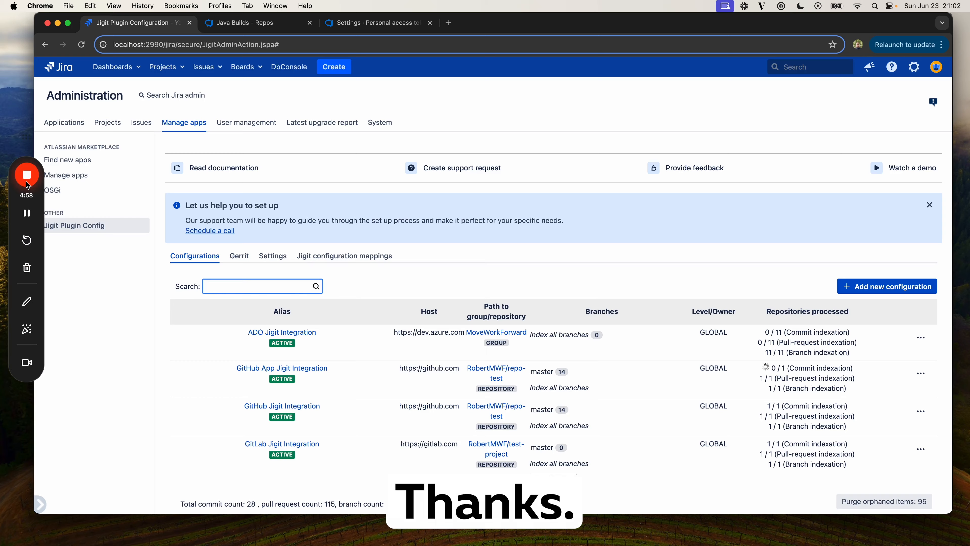
click(27, 175)
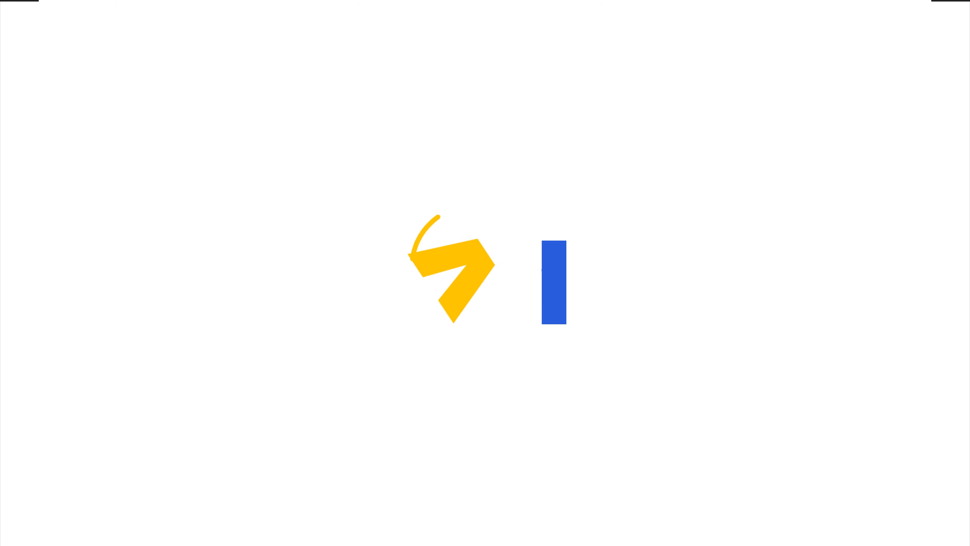